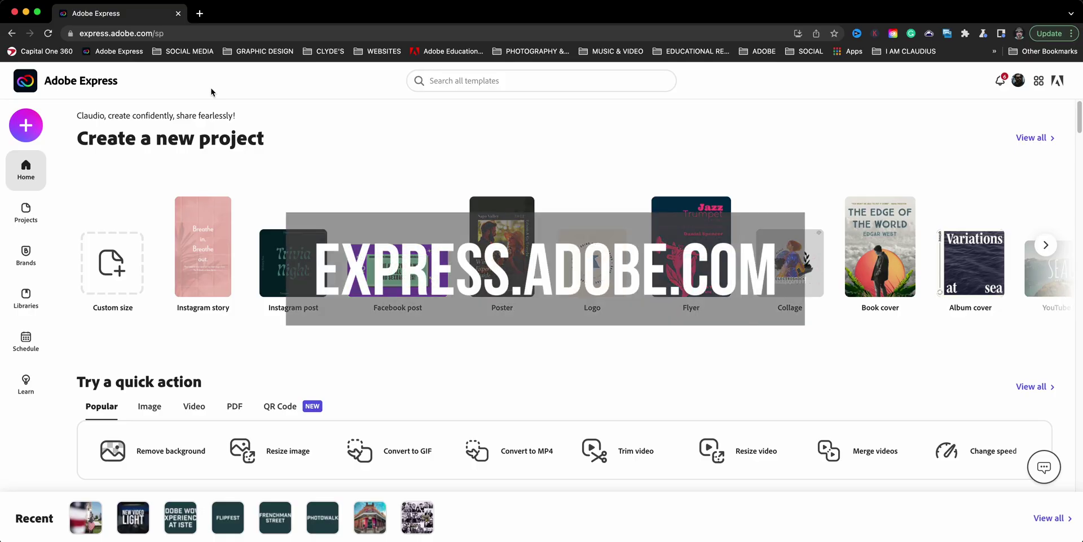
Create a blank 2560 × 2560 px custom-size design and list the photo import sources.
click(26, 125)
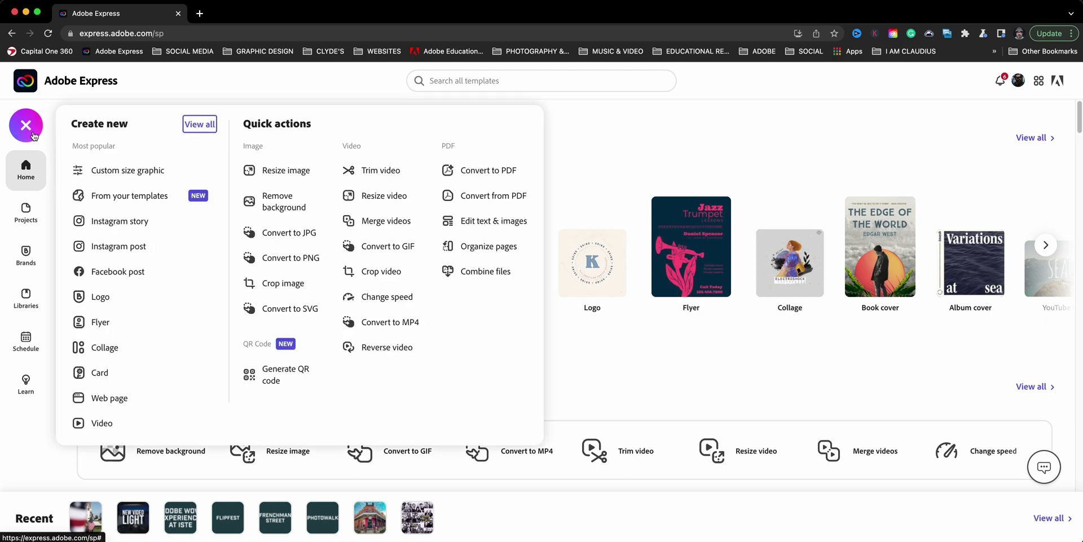
click(113, 169)
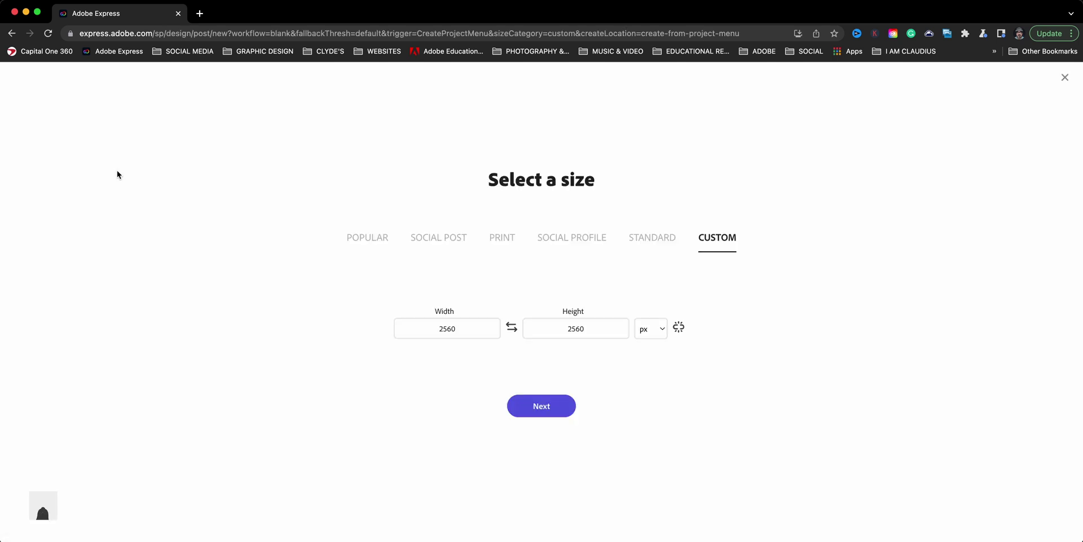
click(539, 408)
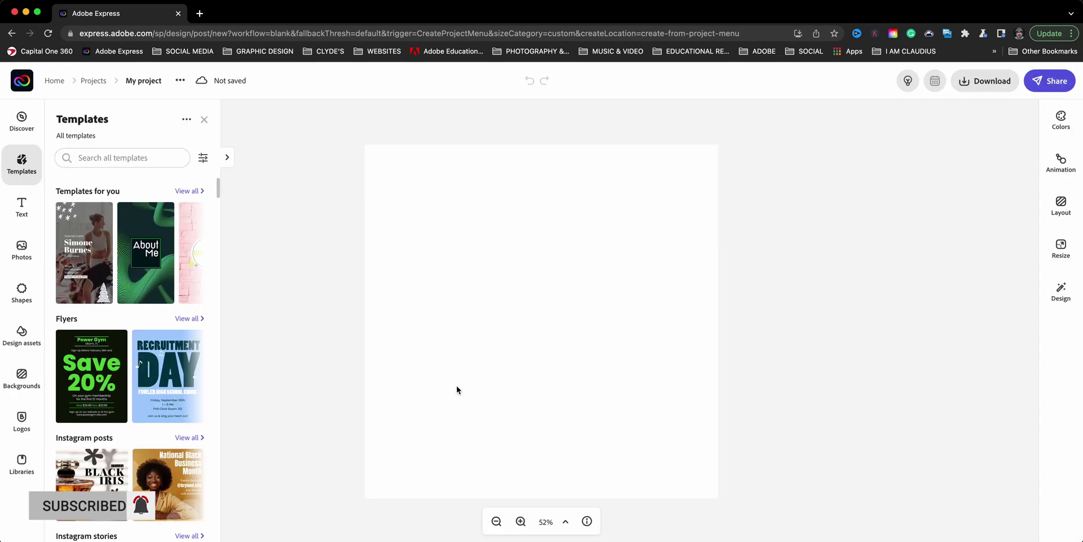
click(34, 258)
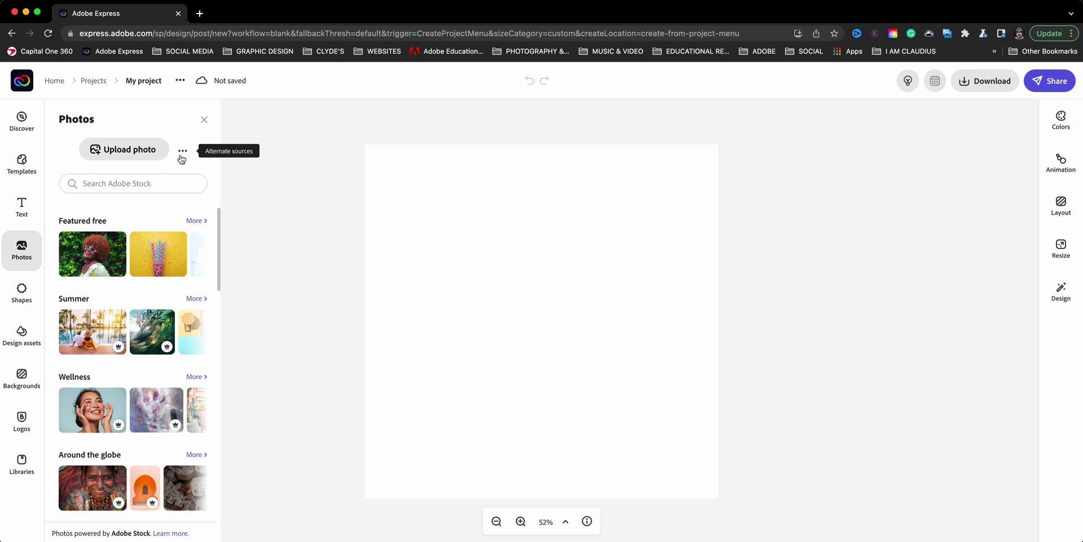
click(182, 151)
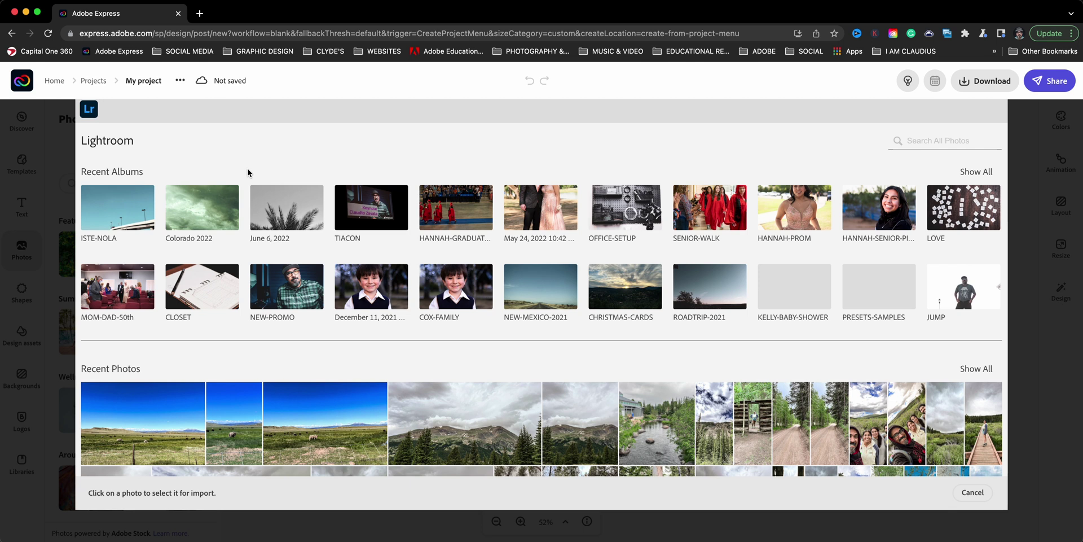
Import the cloudy mountain photo from the Lightroom album 'Colorado 2022' onto the canvas.
scroll(137, 362, down, 1)
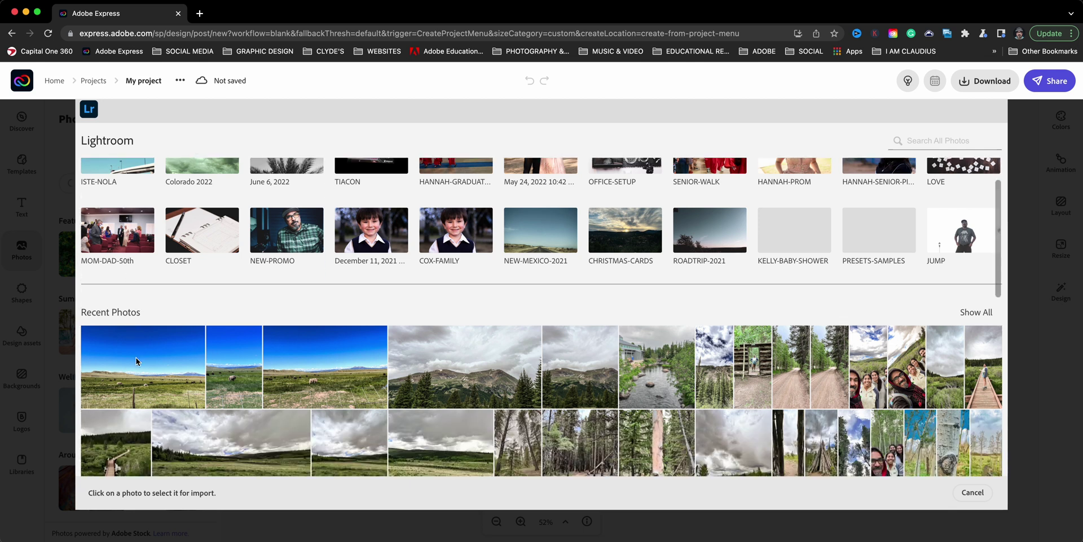
scroll(137, 362, down, 3)
scroll(137, 361, down, 1)
scroll(137, 361, down, 3)
scroll(137, 361, up, 6)
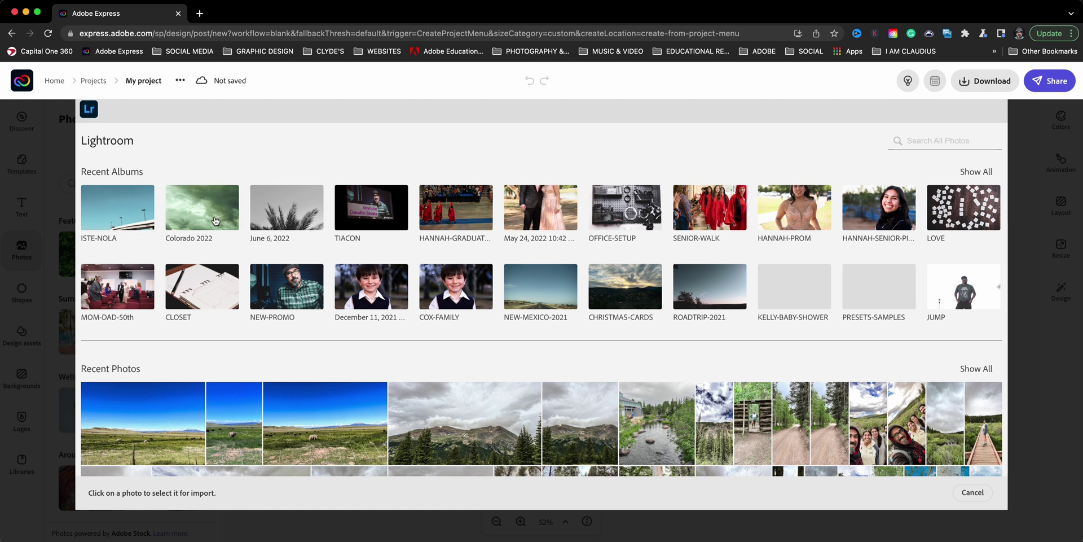
click(215, 220)
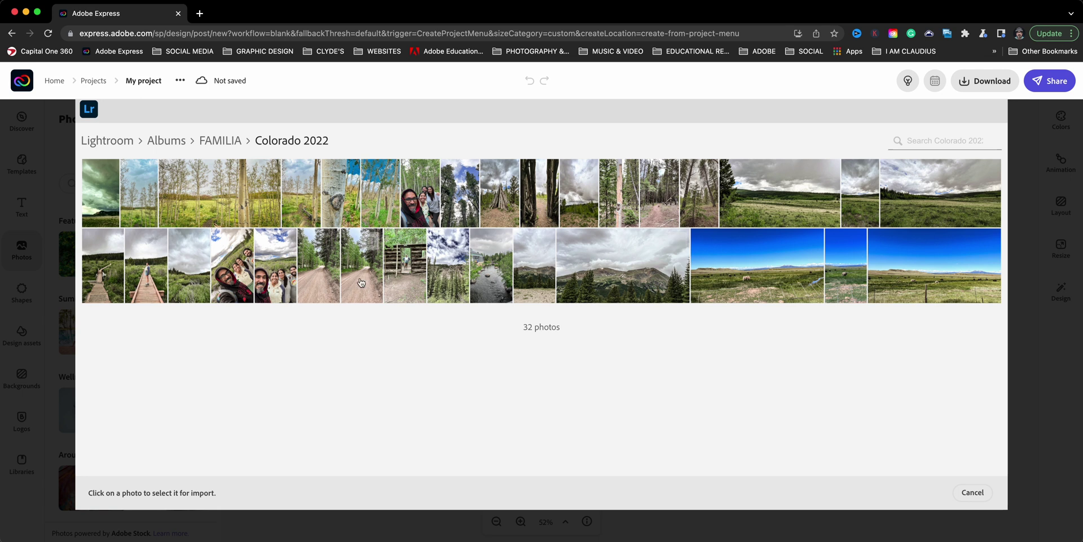
click(622, 282)
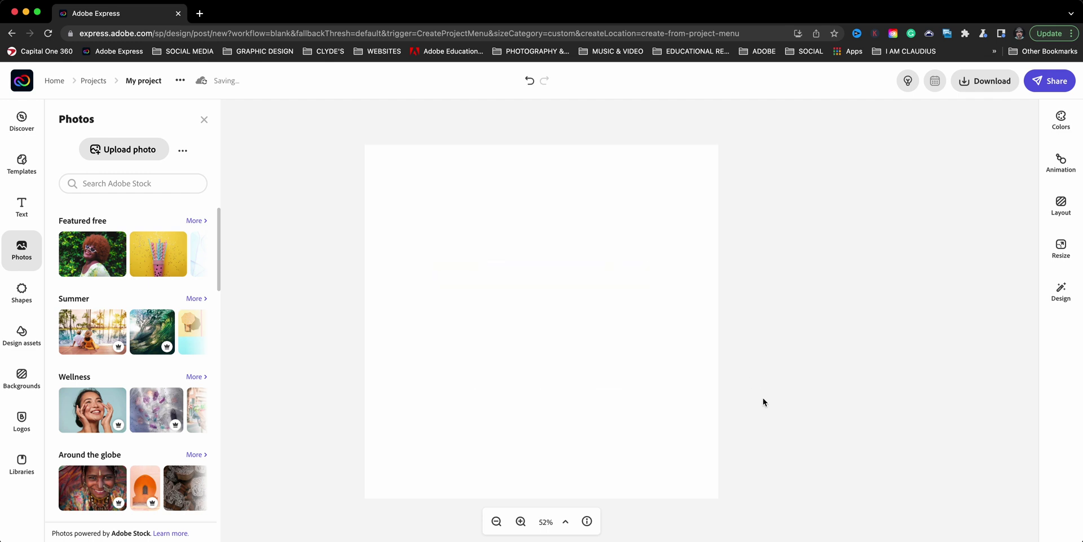
Make the mountain photo the canvas background and reposition it.
click(548, 338)
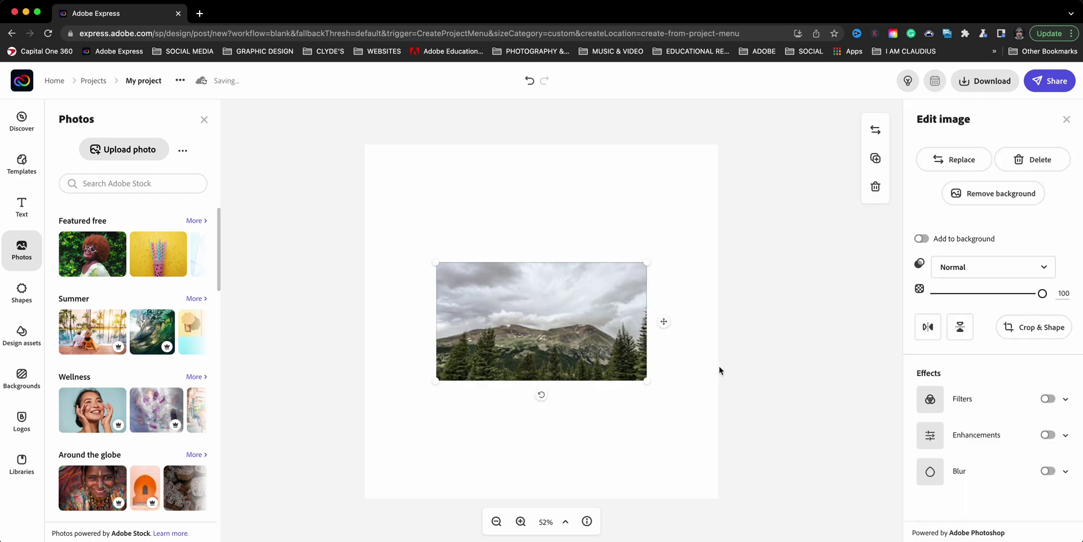
click(922, 239)
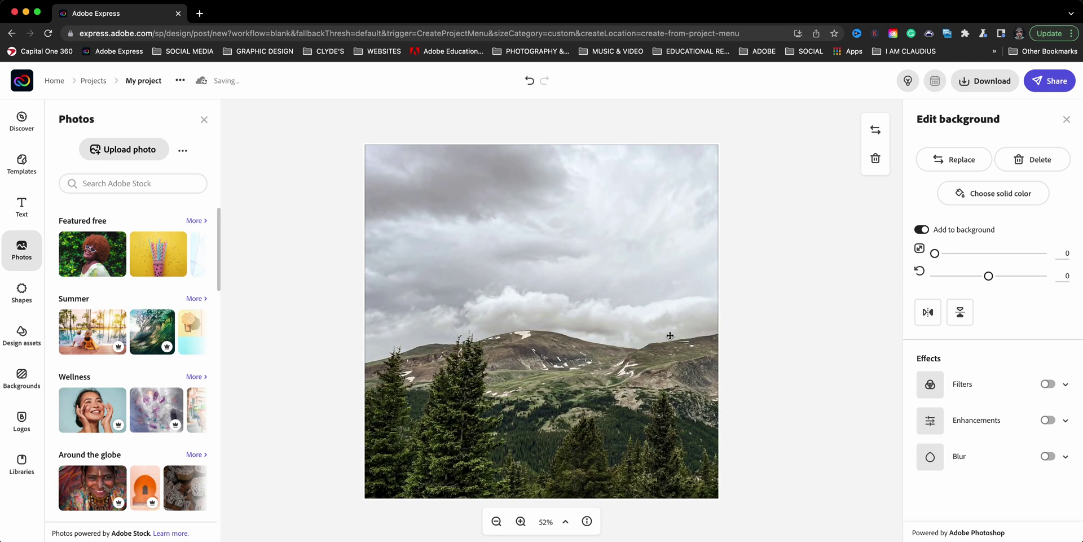
drag(624, 363, 559, 346)
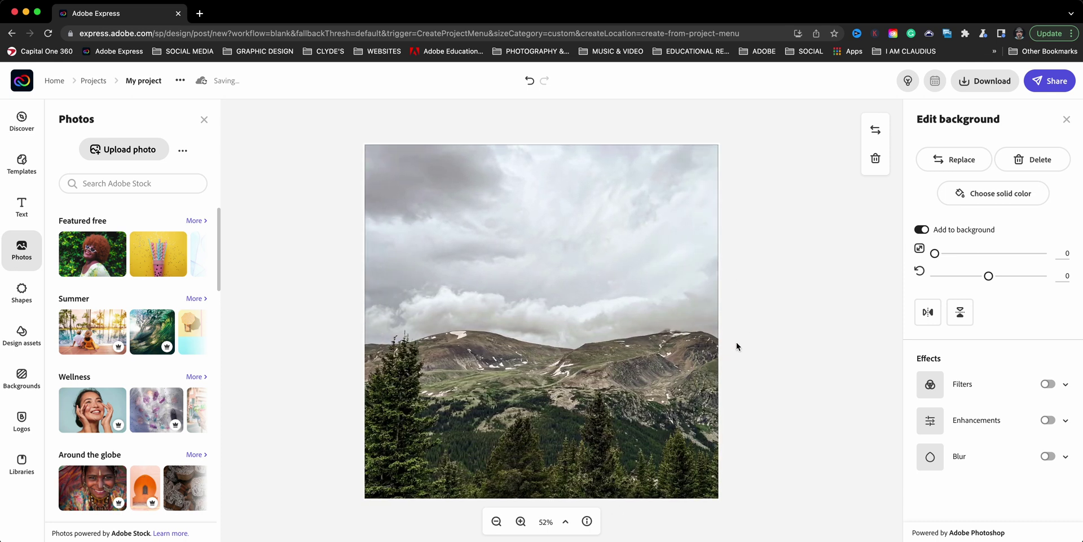
click(828, 317)
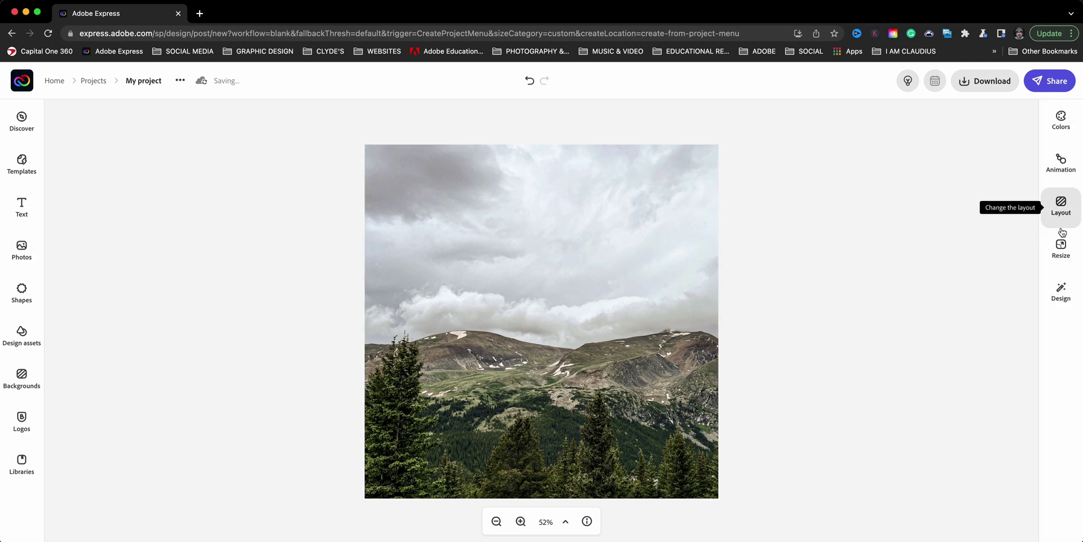
Resize the design to the photo's original landscape proportions.
click(1062, 246)
scroll(980, 237, up, 5)
scroll(980, 234, up, 5)
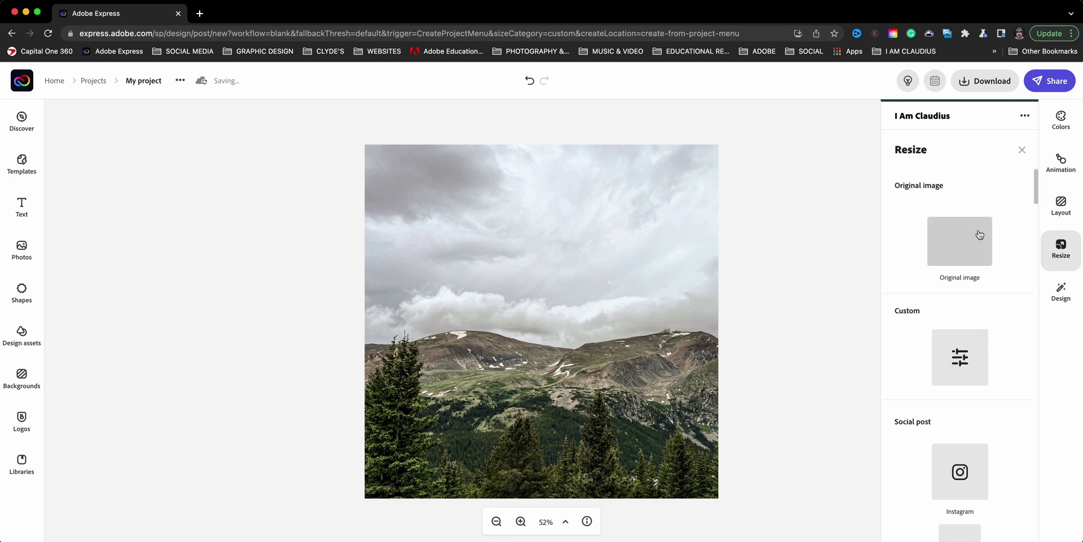
click(977, 246)
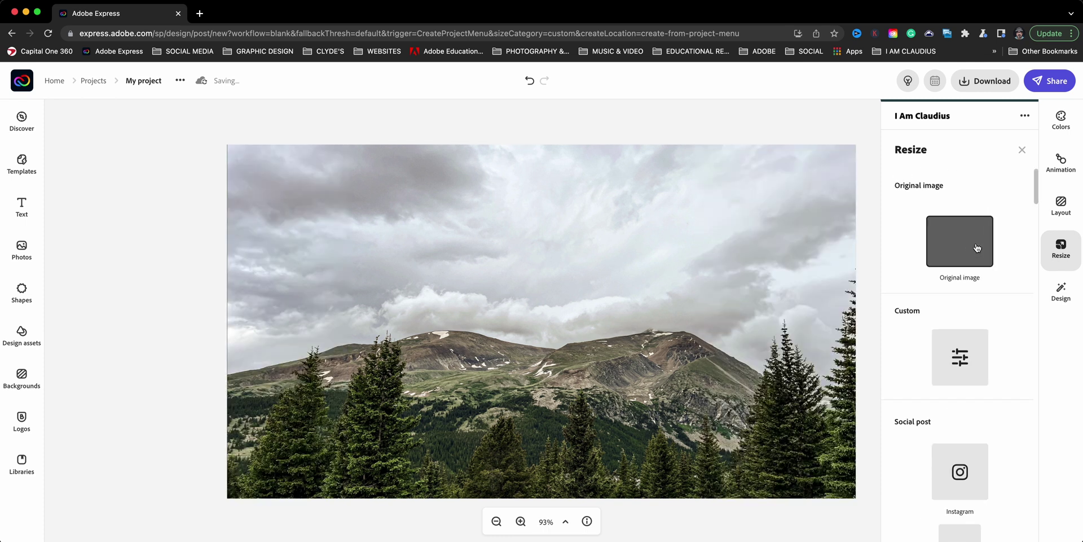
click(475, 125)
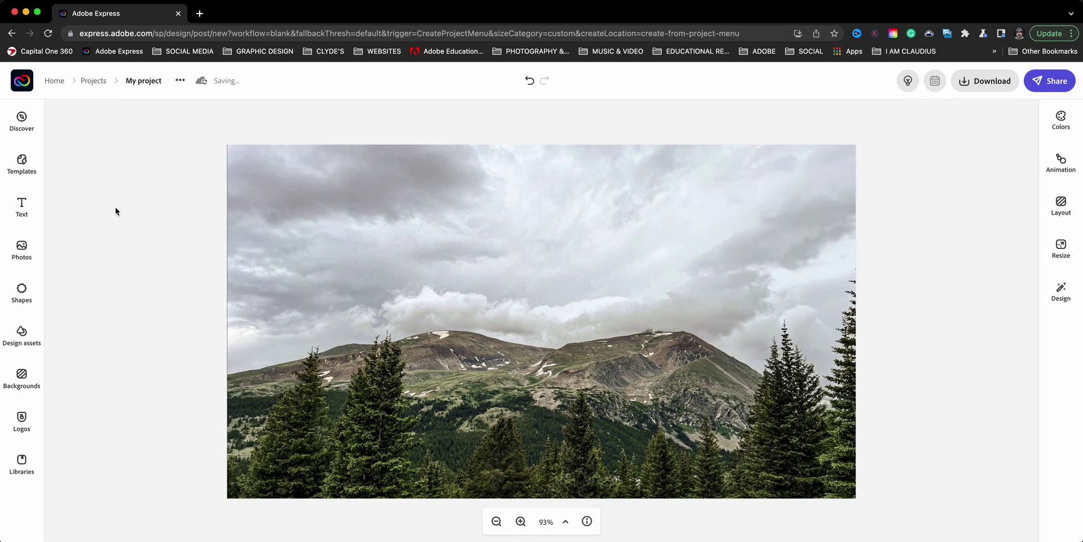
click(23, 204)
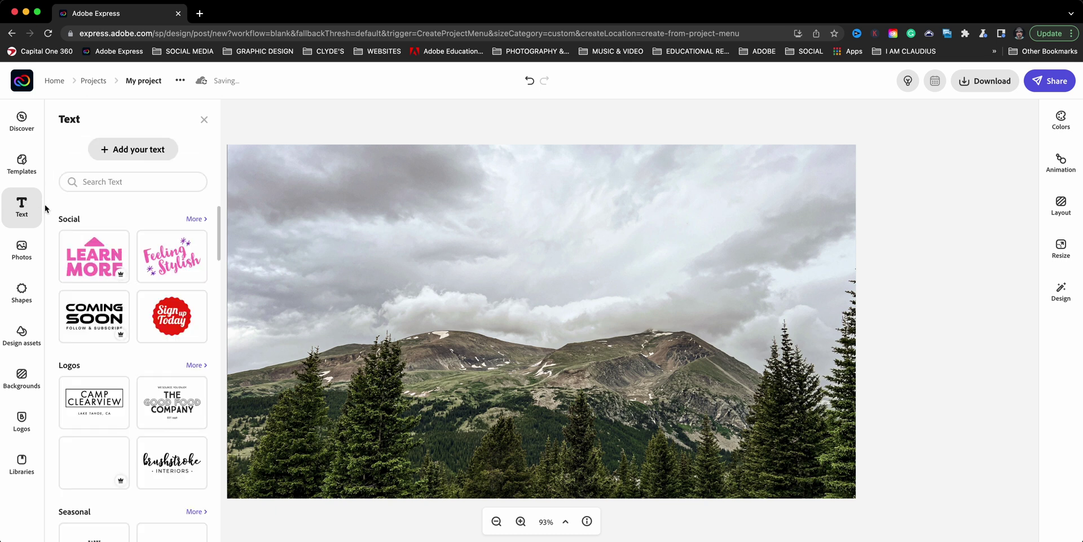
Add a 'COlorado' text box and set it in Bebas Neue Bold.
click(130, 156)
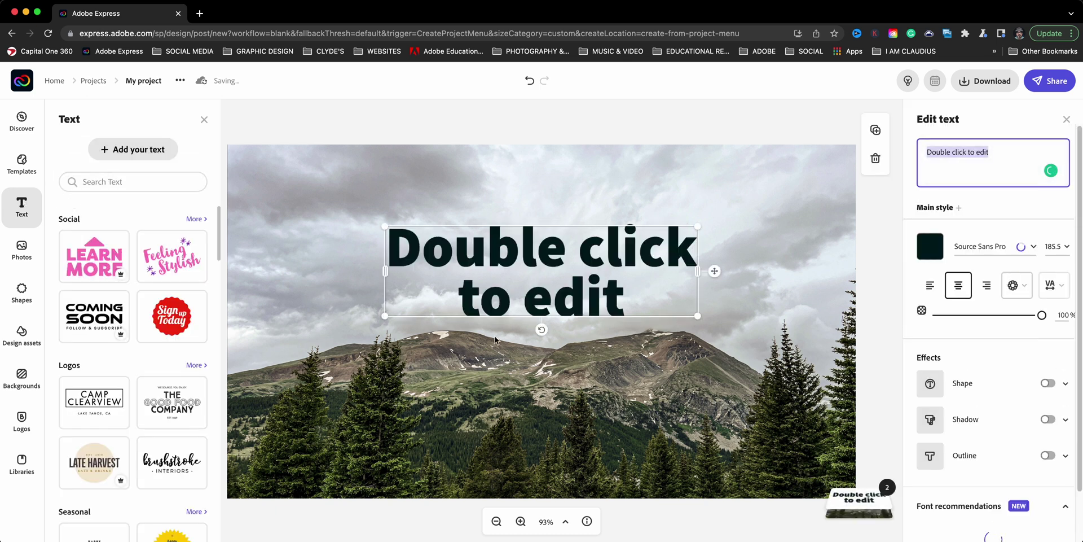
text(COlorado)
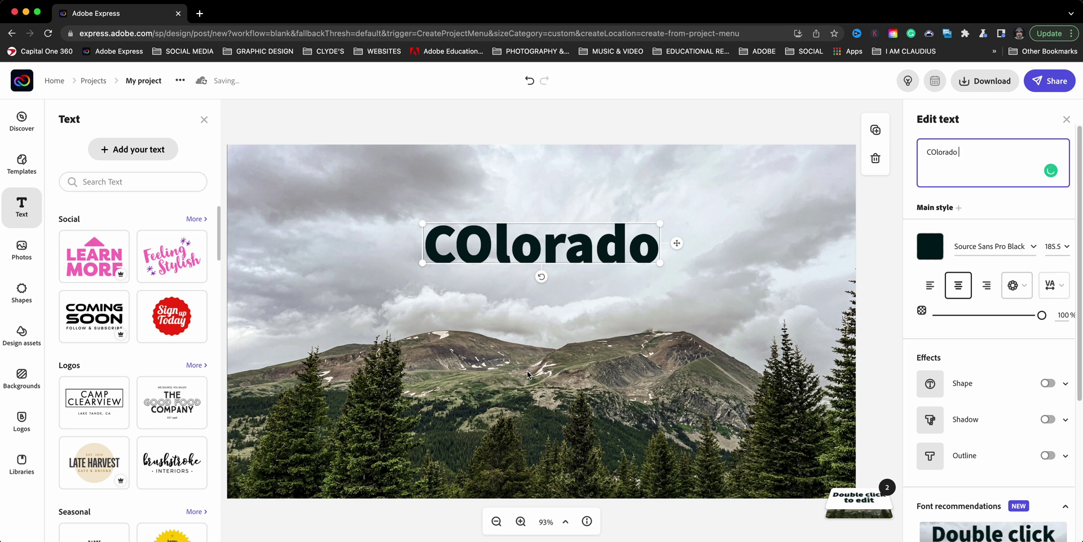
click(1036, 248)
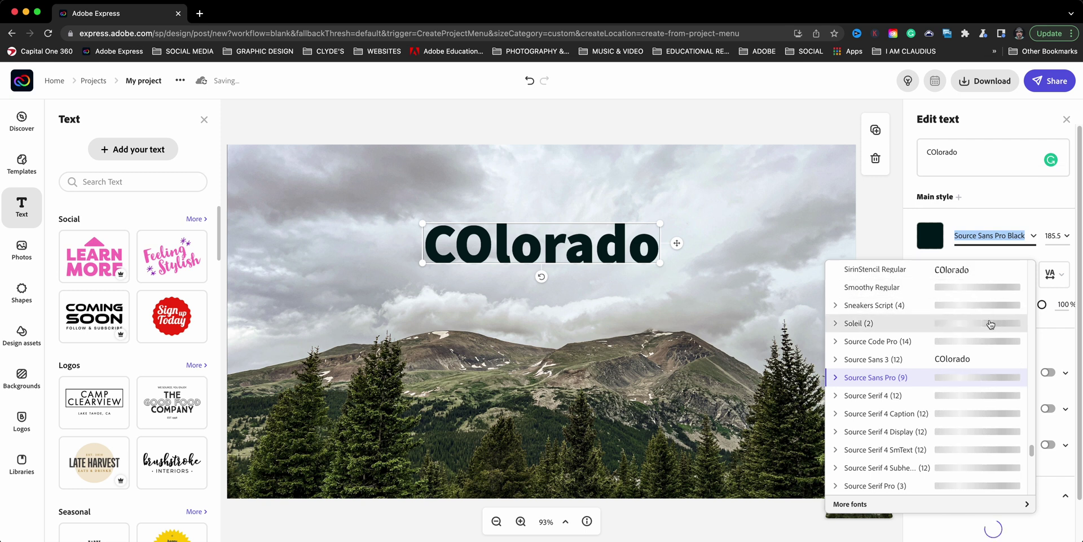
scroll(990, 323, up, 5)
scroll(991, 323, up, 10)
scroll(974, 316, up, 10)
scroll(974, 316, up, 10)
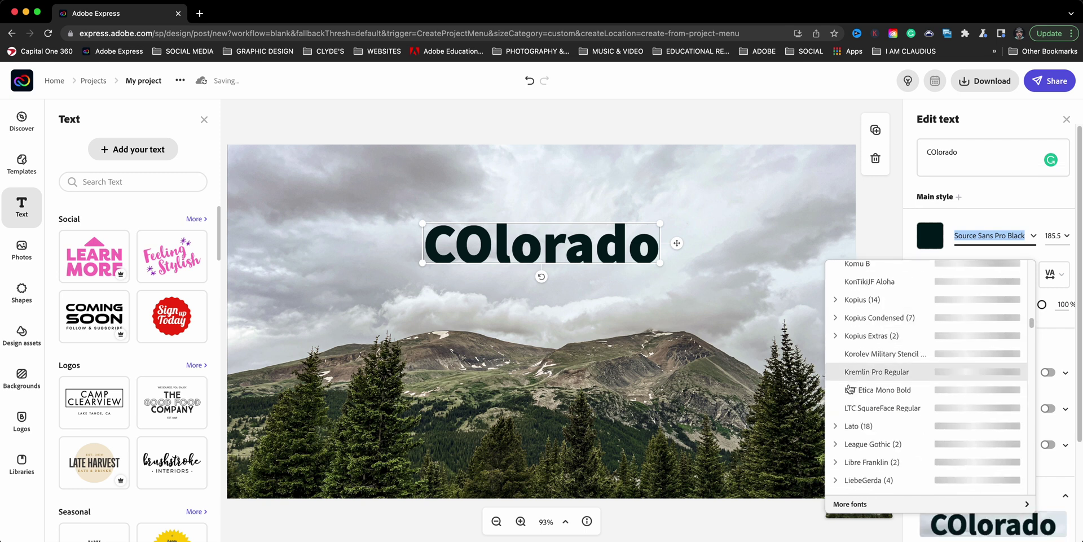
scroll(851, 382, up, 5)
scroll(850, 382, up, 5)
scroll(850, 382, up, 5)
scroll(851, 378, up, 5)
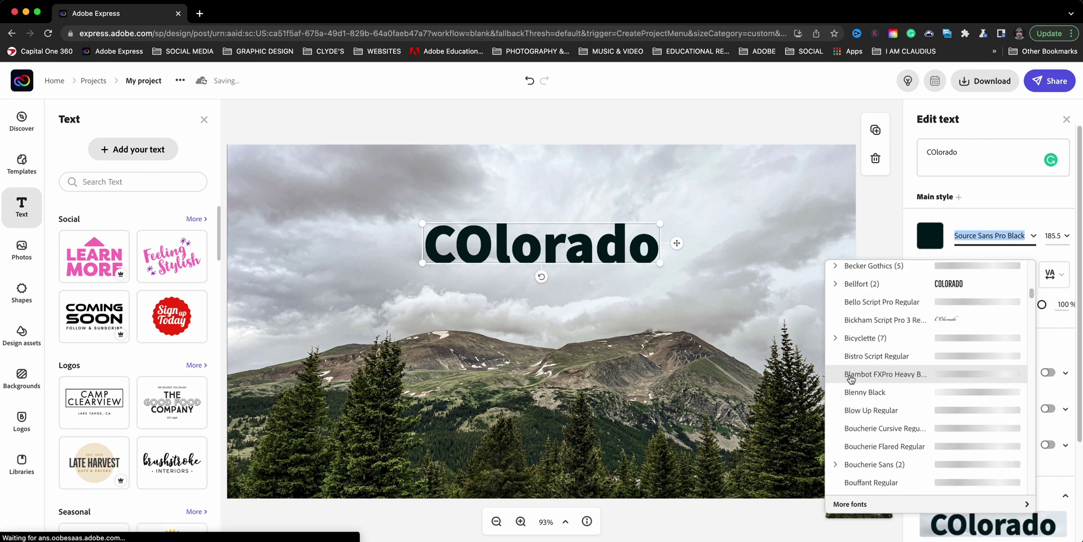
scroll(852, 375, up, 5)
scroll(852, 375, up, 5)
scroll(863, 406, down, 1)
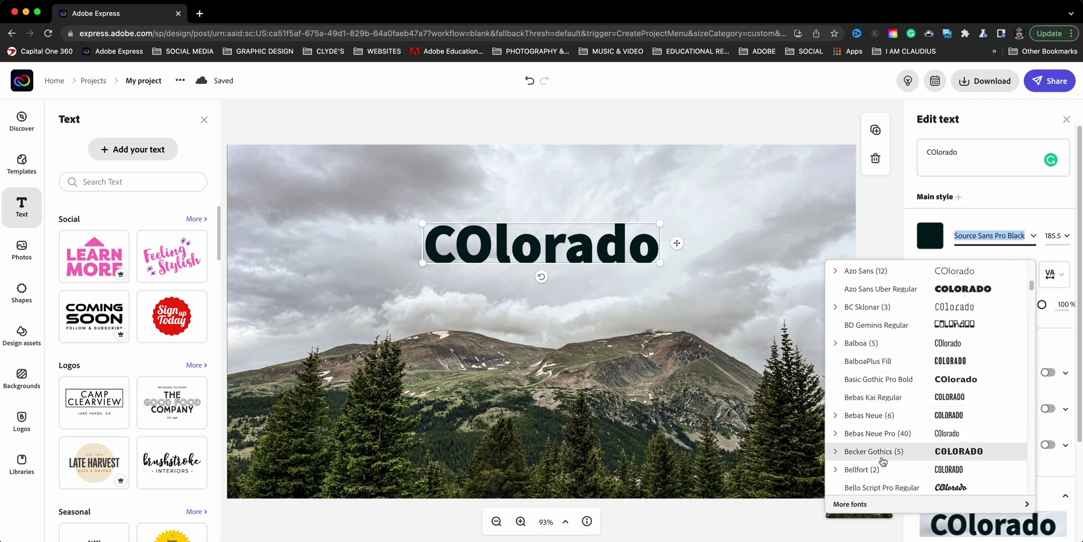
click(853, 418)
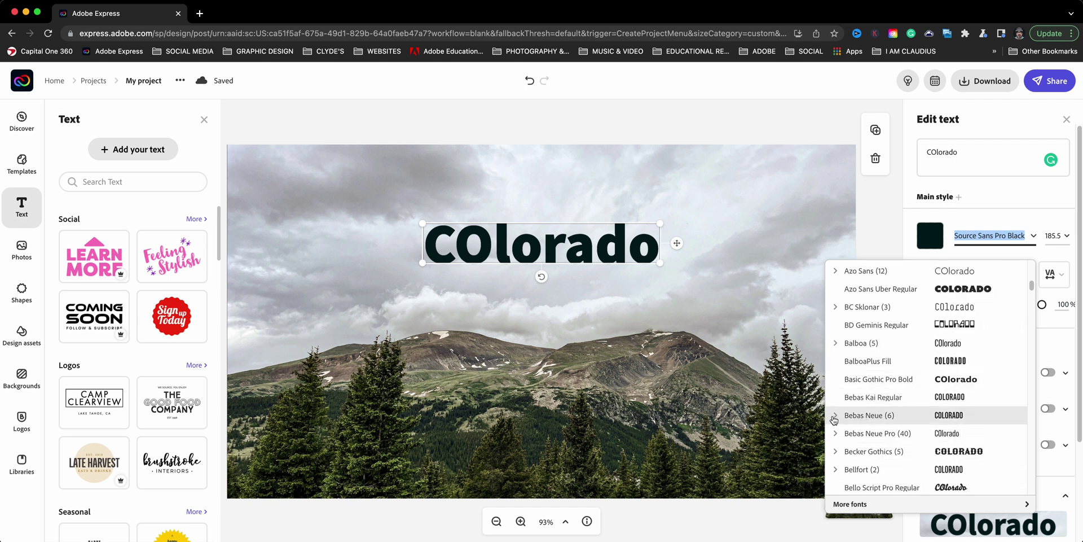
scroll(861, 438, down, 1)
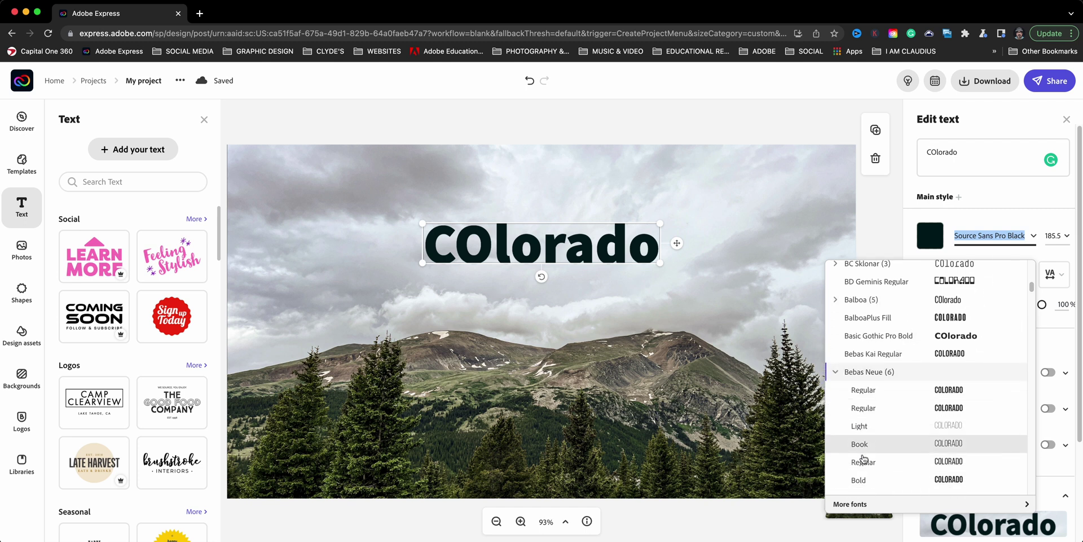
click(863, 477)
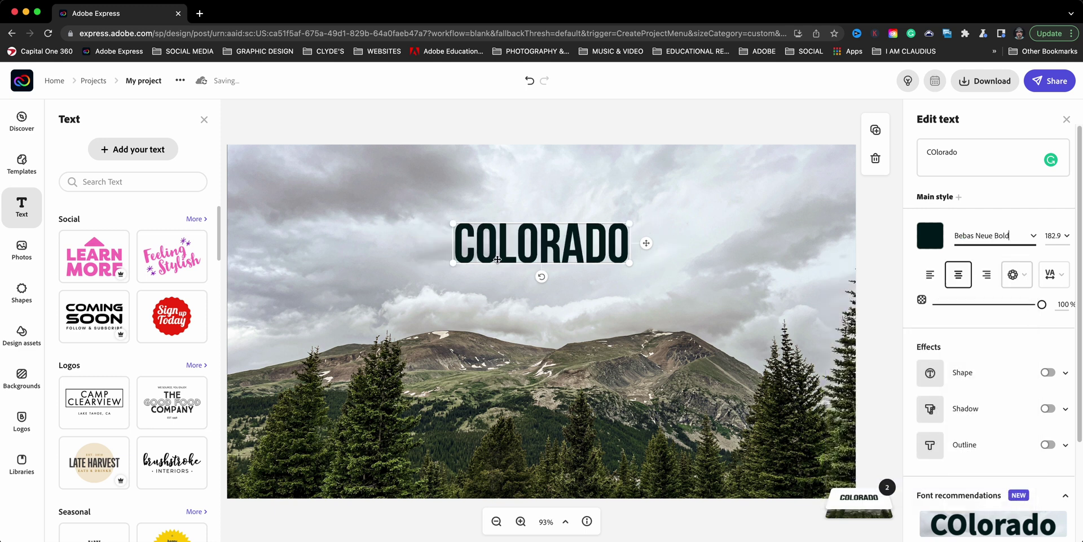
Enlarge the COLORADO text and drag it over the trees at lower left.
drag(454, 223, 351, 186)
drag(445, 230, 357, 440)
click(203, 119)
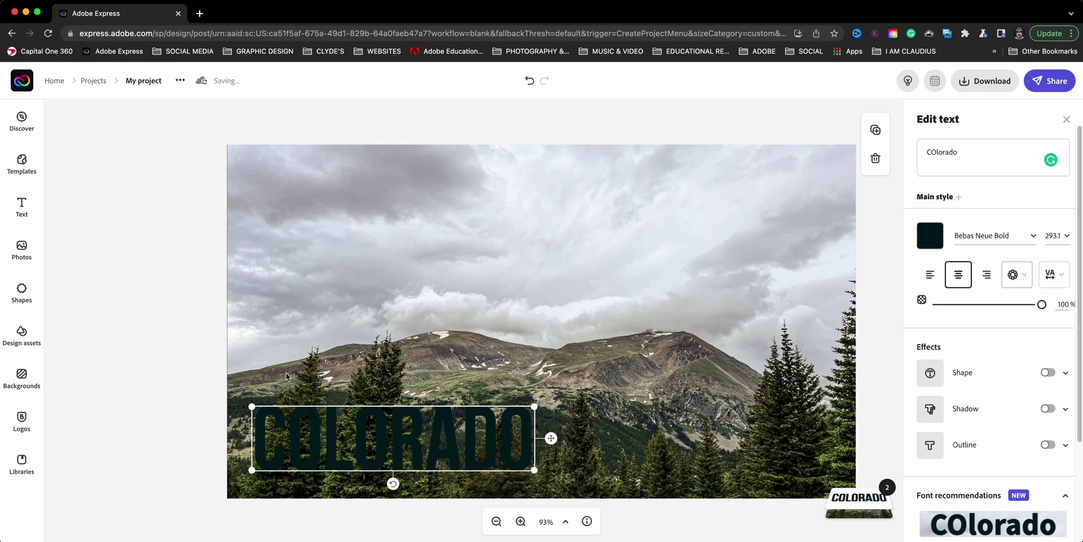
mouse_move(327, 450)
mouse_down()
mouse_move(310, 470)
mouse_move(316, 462)
mouse_up()
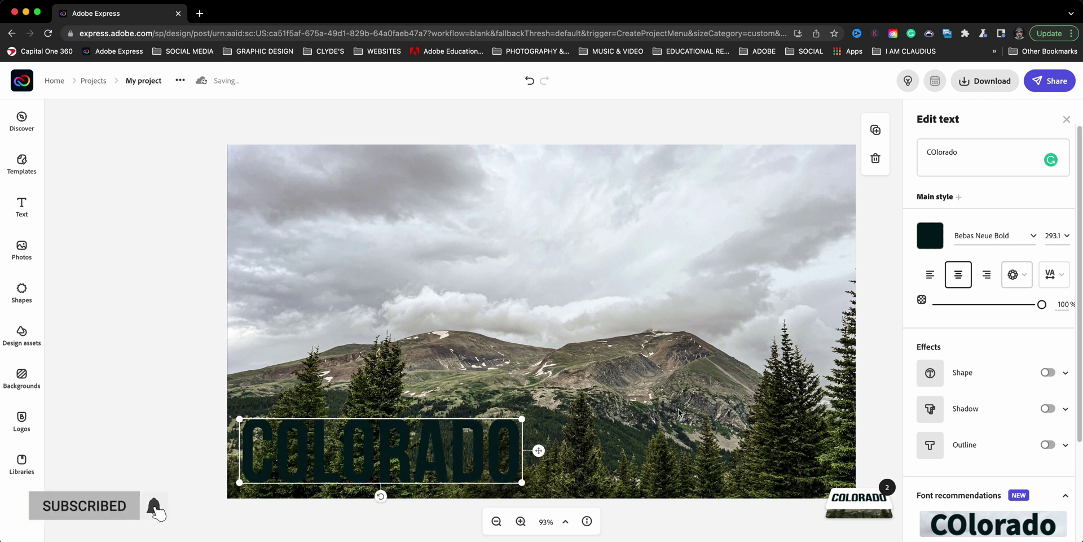
click(931, 237)
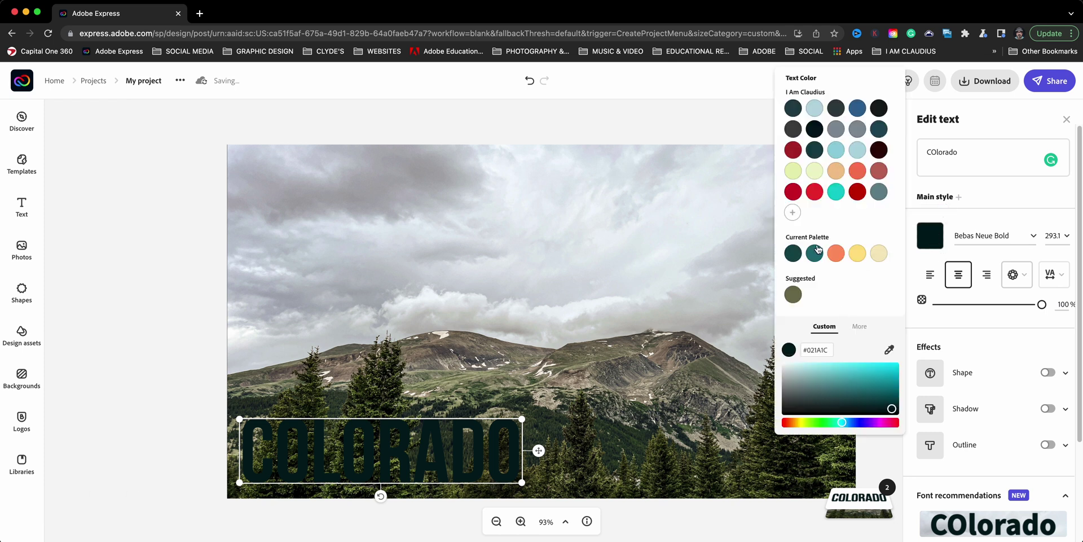
Change the COLORADO text colour to white.
click(793, 295)
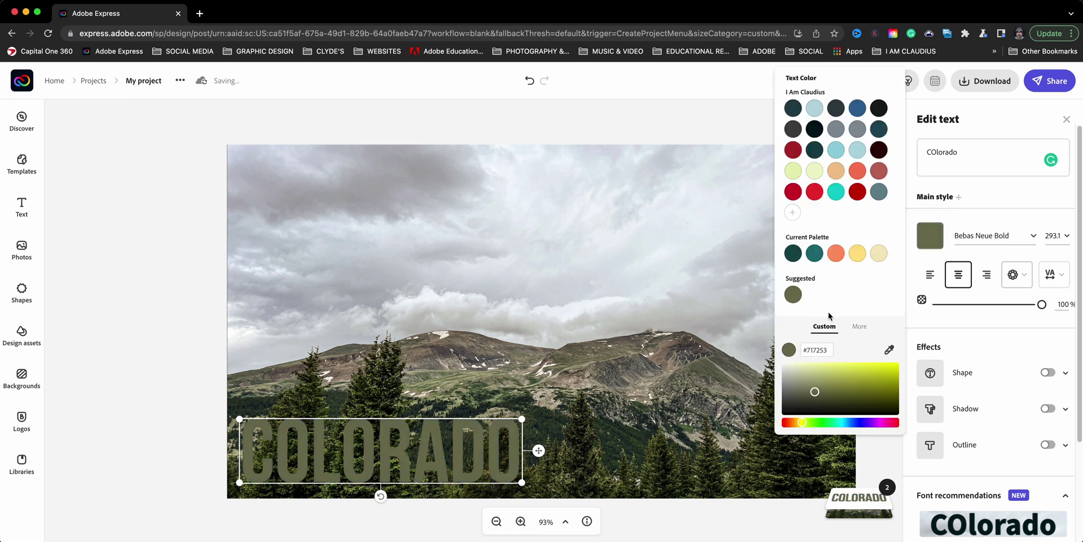
click(860, 329)
click(798, 352)
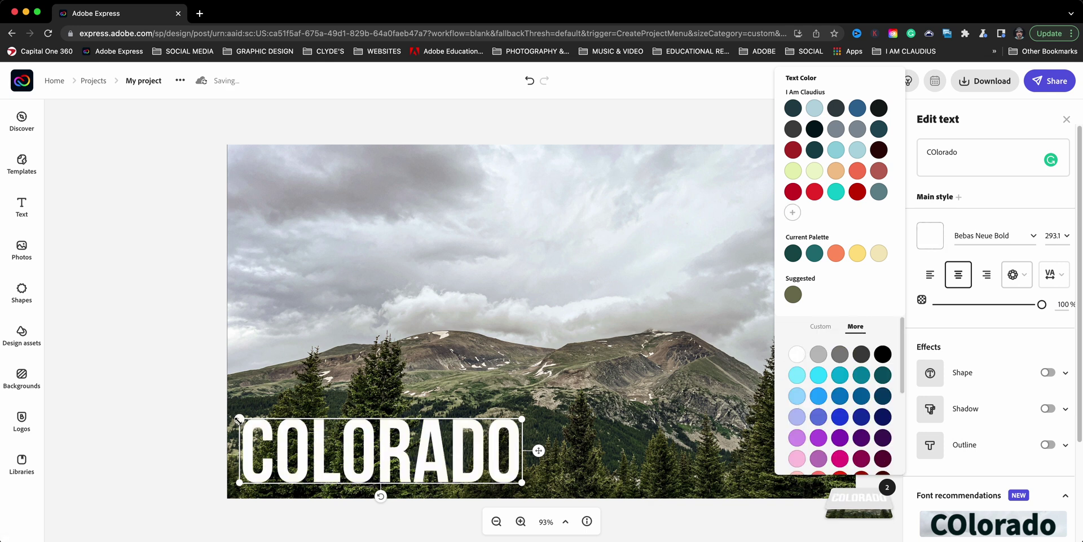
Shrink the text slightly and shift it against the photo's bottom-left edge.
drag(240, 421, 263, 423)
drag(319, 461, 289, 460)
click(169, 419)
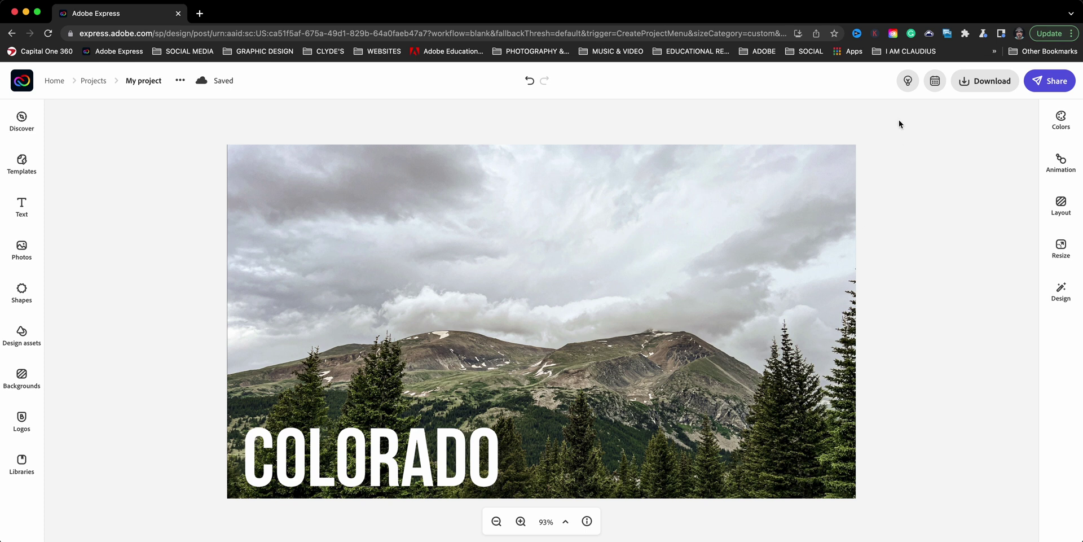
Open the Download options showing PNG, JPG and PDF formats.
click(968, 86)
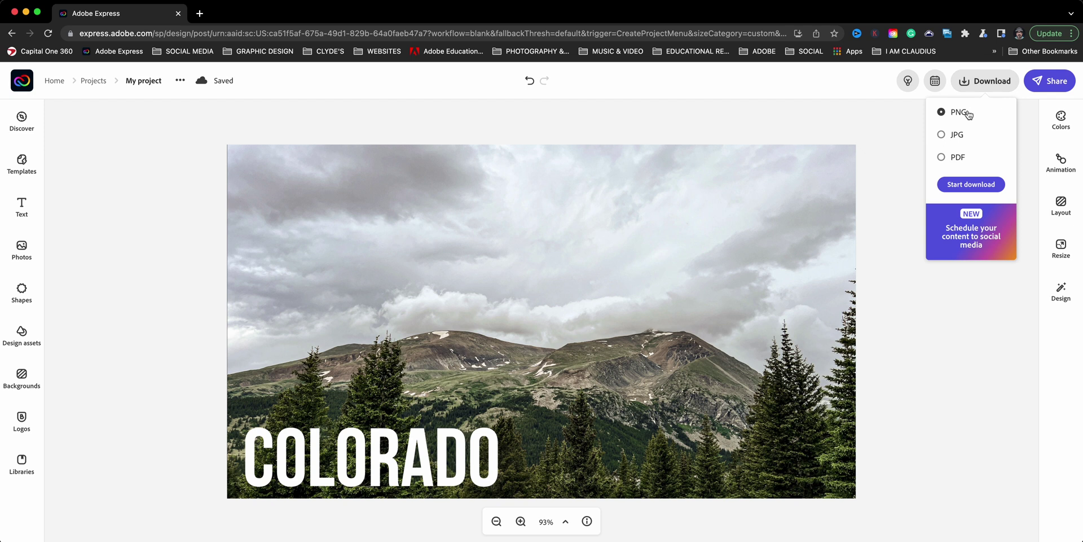